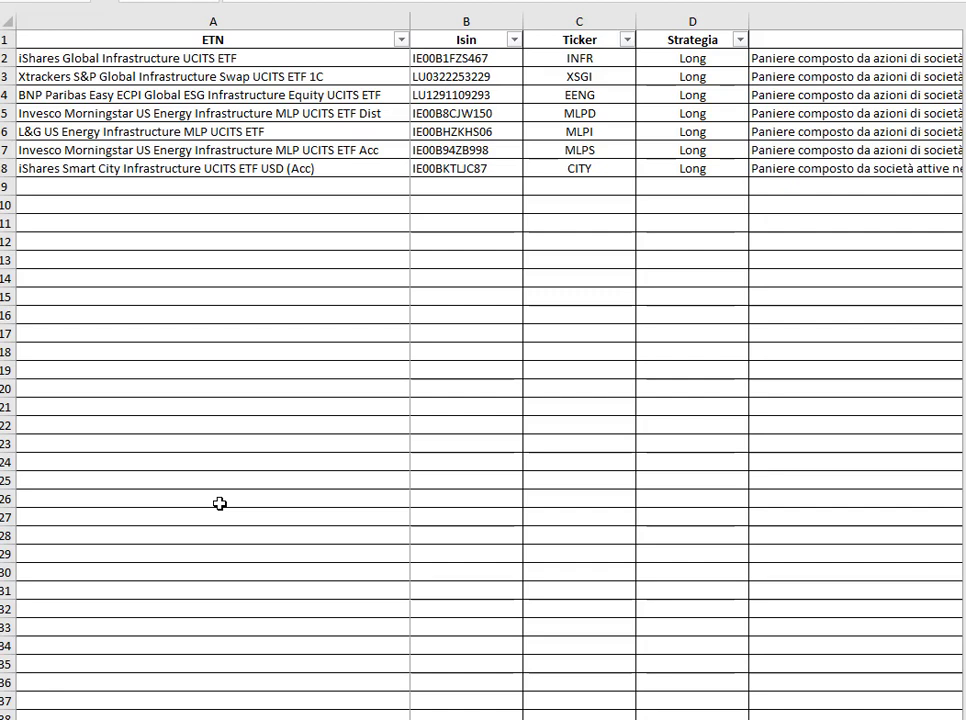
Step: Look through the fund table's columns as far as the distribution frequency, returning to the first fund's name
{"action": "key", "text": "Right"}
{"action": "key", "text": "Right"}
{"action": "key", "text": "Right"}
{"action": "key", "text": "Right"}
{"action": "key", "text": "Right"}
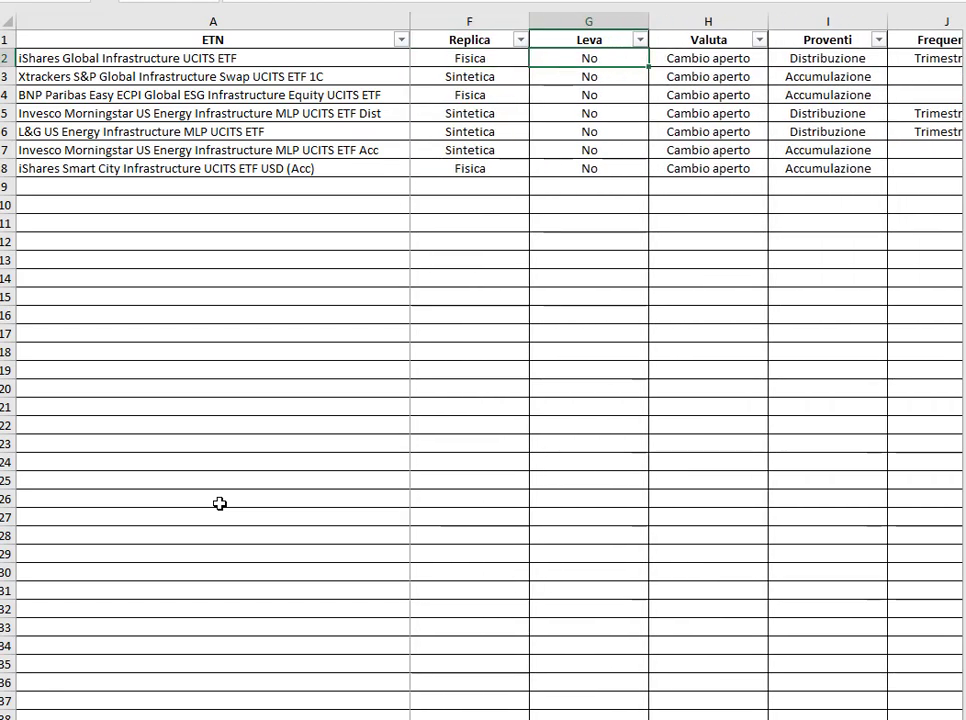
{"action": "key", "text": "Right"}
{"action": "key", "text": "Right"}
{"action": "key", "text": "Right"}
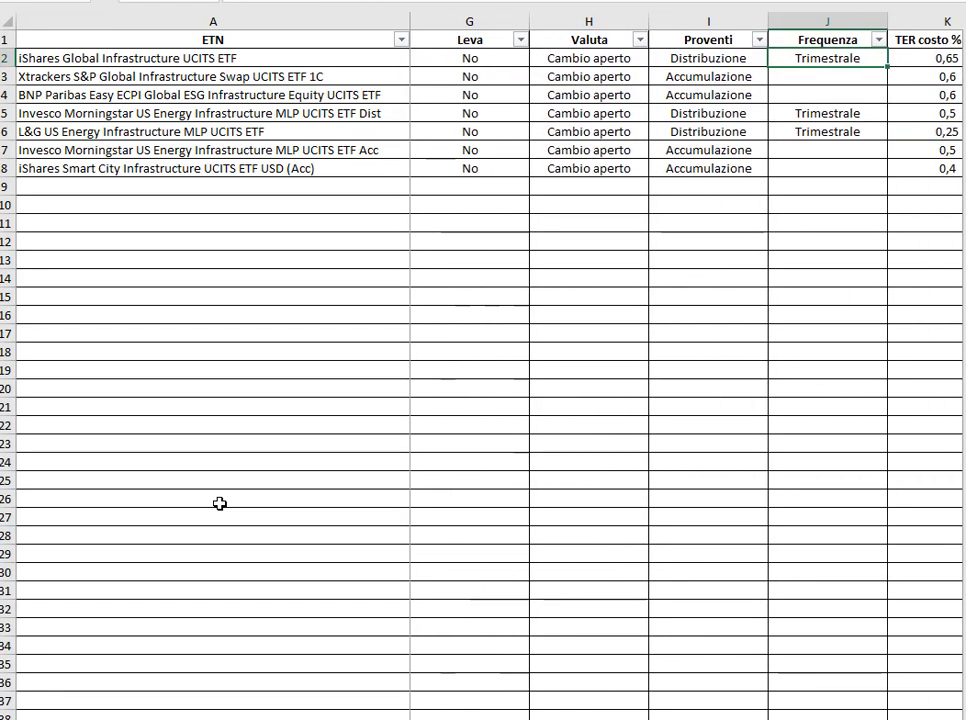
{"action": "key", "text": "Left"}
{"action": "key", "text": "Left"}
{"action": "key", "text": "Left"}
{"action": "key", "text": "Left"}
{"action": "key", "text": "Left"}
{"action": "key", "text": "Left"}
{"action": "key", "text": "Left"}
{"action": "key", "text": "Left"}
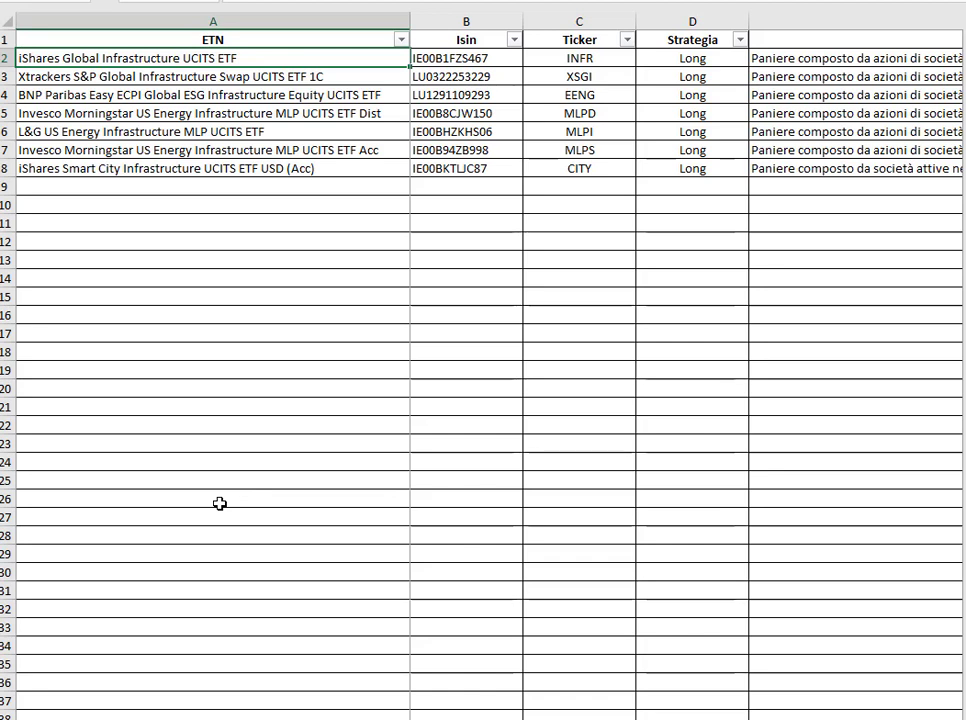
Step: Review the Isin, Ticker and Strategia columns for the listed infrastructure funds, moving on to Sottostante
{"action": "key", "text": "Right"}
{"action": "key", "text": "Left"}
{"action": "key", "text": "Right"}
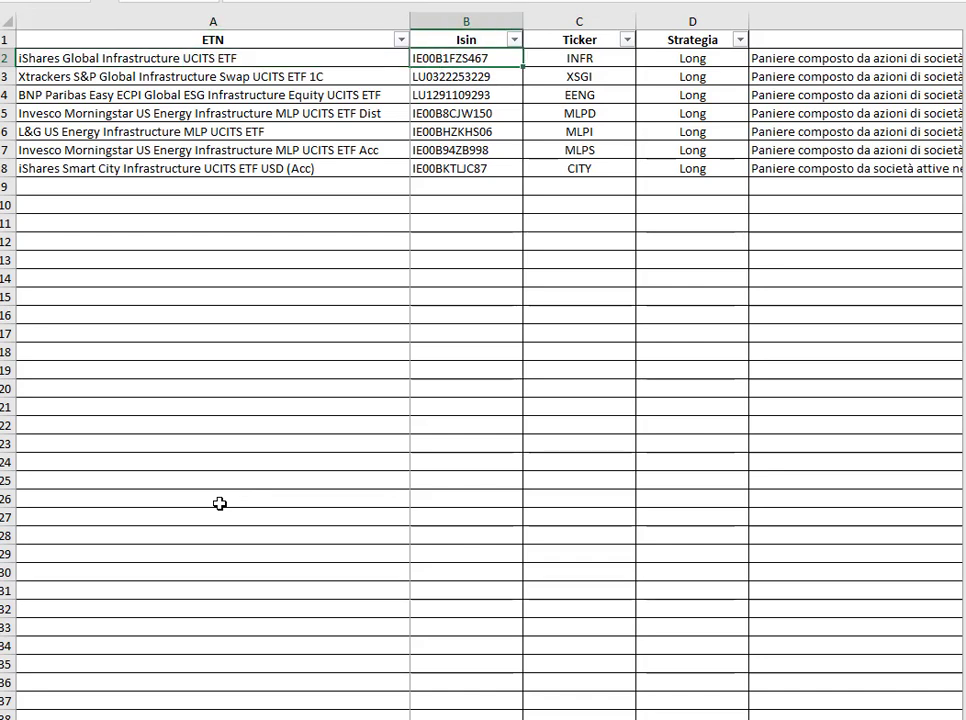
{"action": "key", "text": "Right"}
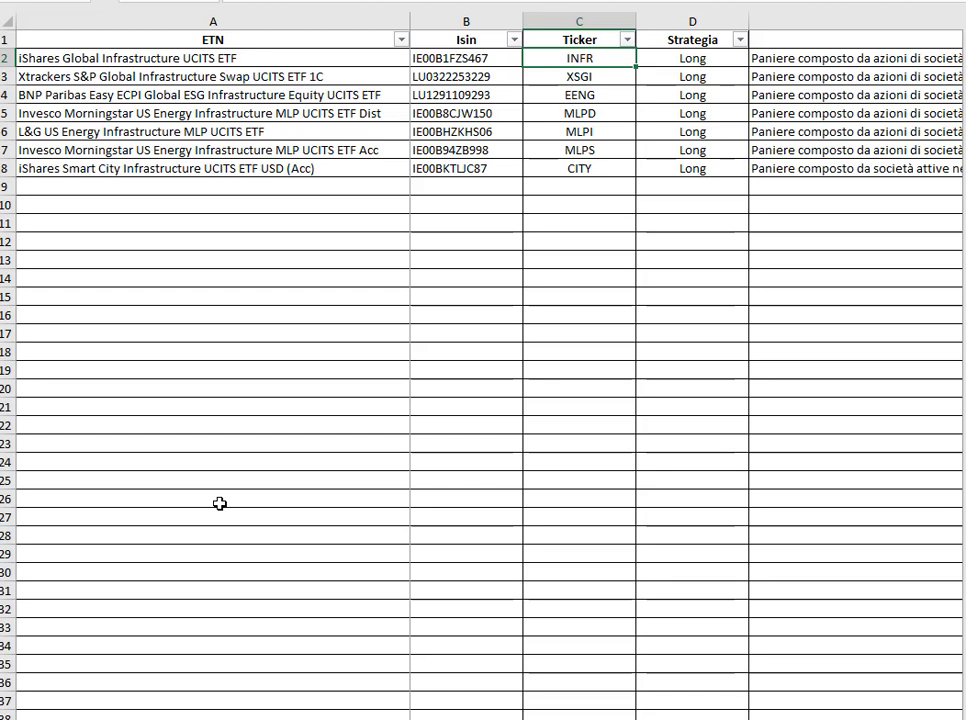
{"action": "key", "text": "Right"}
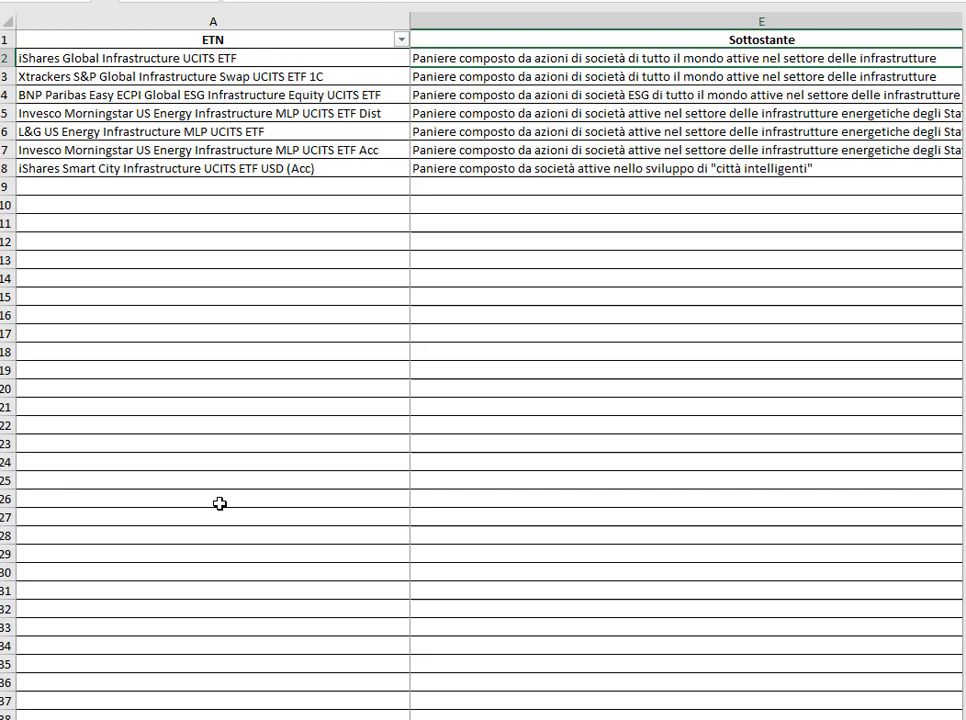
Step: Compare the Sottostante descriptions of the global, ESG, US energy and smart city infrastructure funds
{"action": "left_click", "coordinate": [795, 76]}
{"action": "left_click_drag", "start_coordinate": [795, 76], "coordinate": [790, 93]}
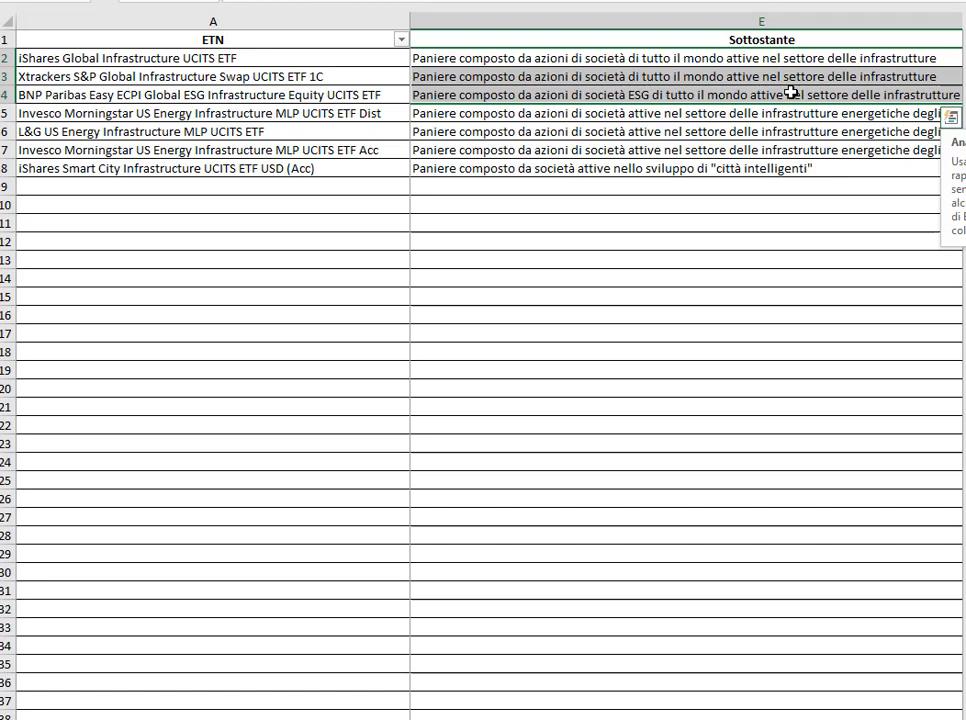
{"action": "left_click", "coordinate": [775, 95]}
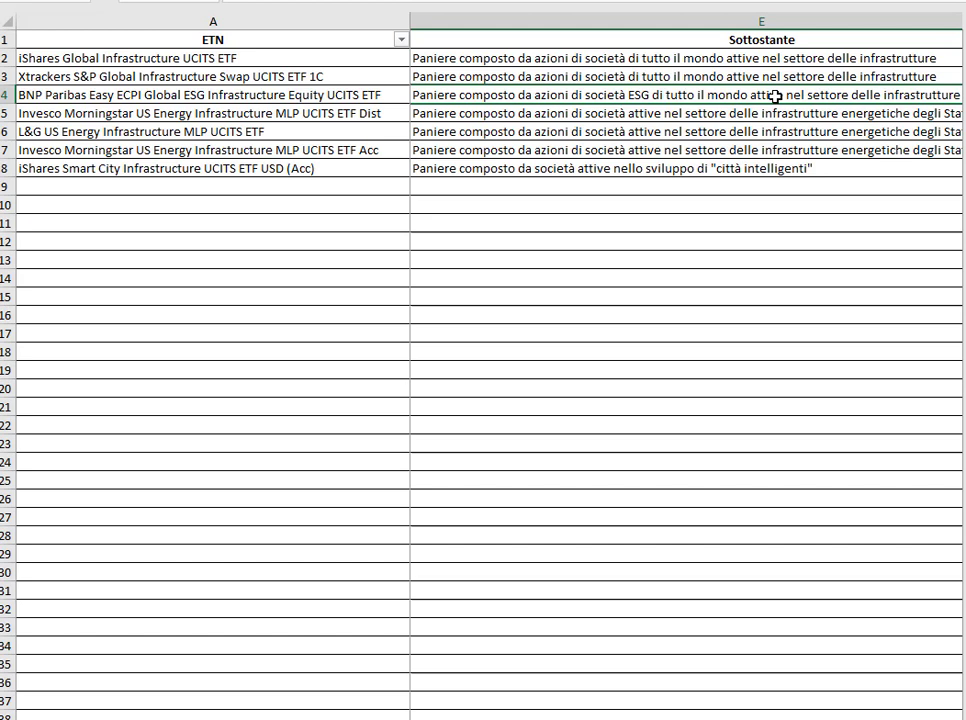
{"action": "key", "text": "Down"}
{"action": "key", "text": "Down"}
{"action": "key", "text": "Down"}
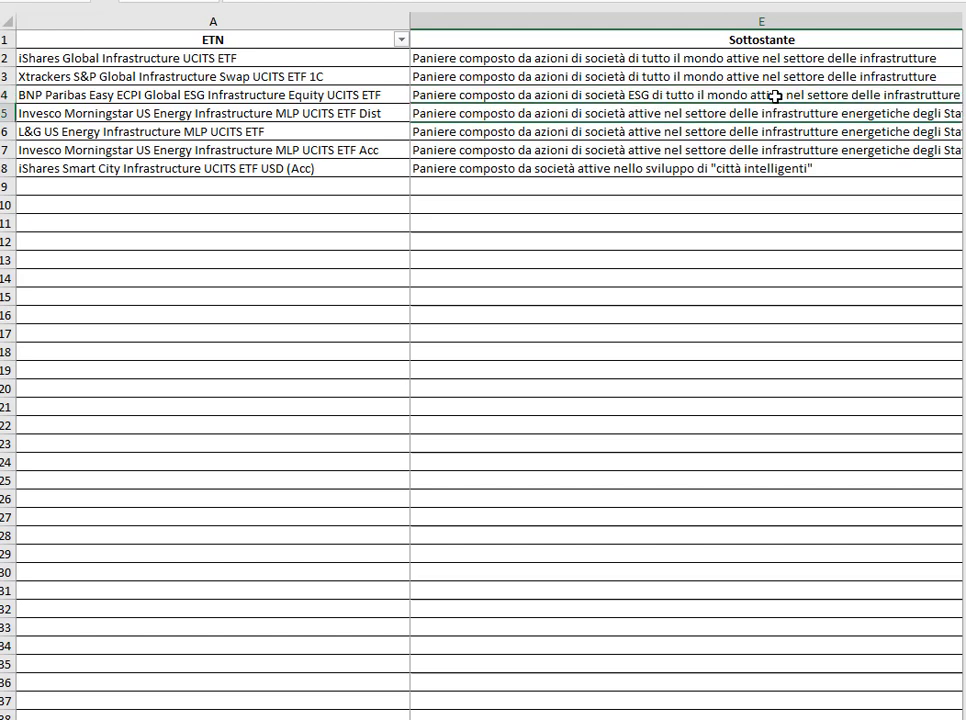
{"action": "left_click_drag", "start_coordinate": [772, 113], "coordinate": [767, 148]}
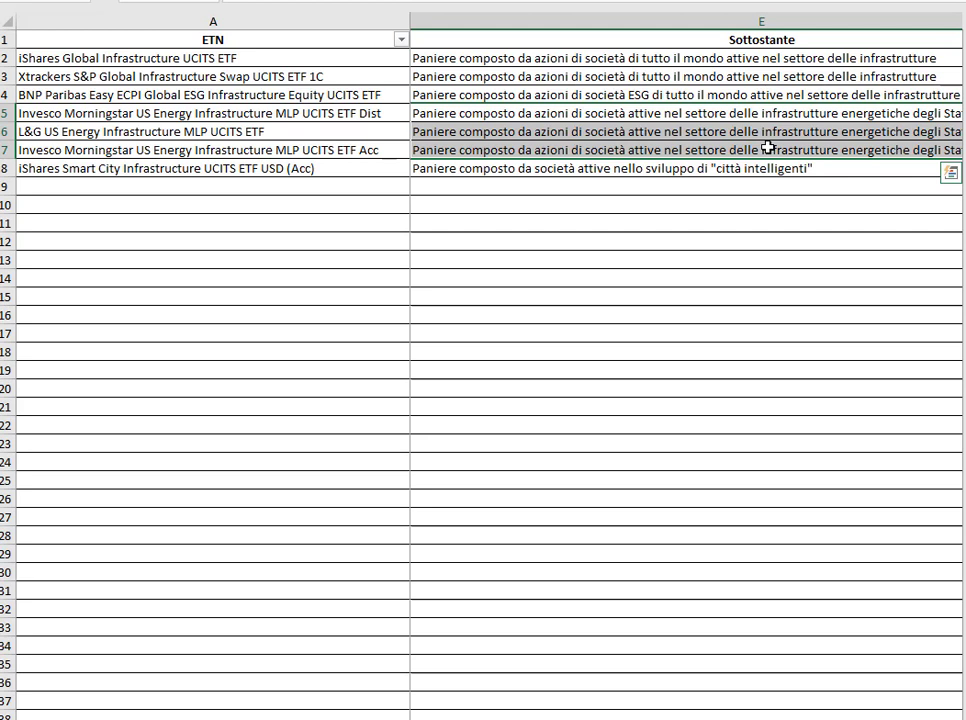
{"action": "left_click", "coordinate": [707, 170]}
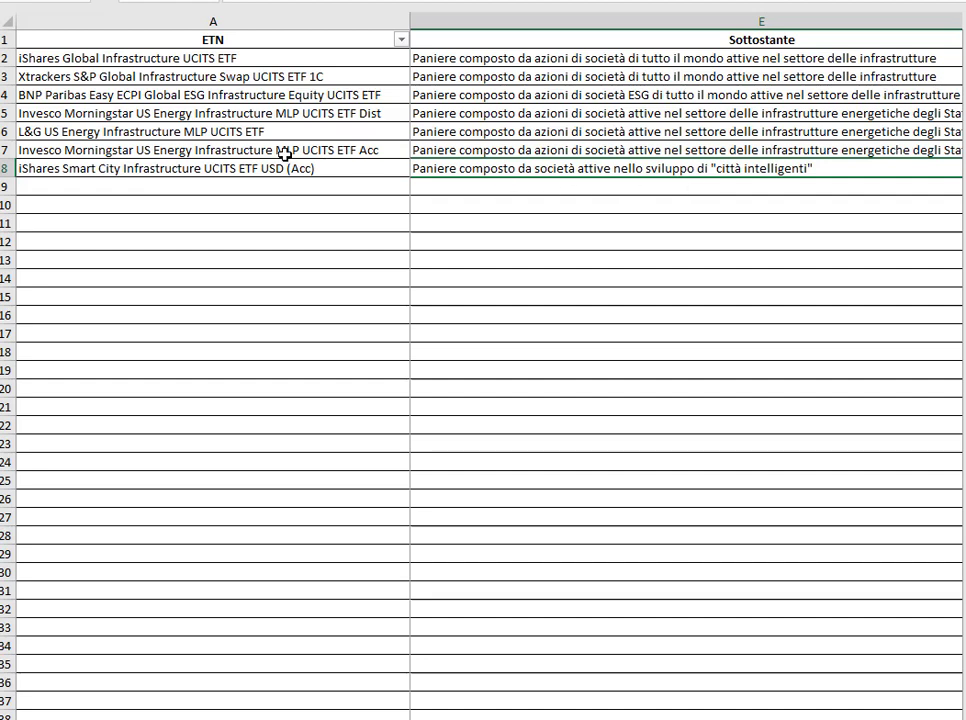
Step: Examine the cost, liquidity and spread of the US energy and smart city funds in rows 5 to 8
{"action": "left_click_drag", "start_coordinate": [5, 113], "coordinate": [5, 168]}
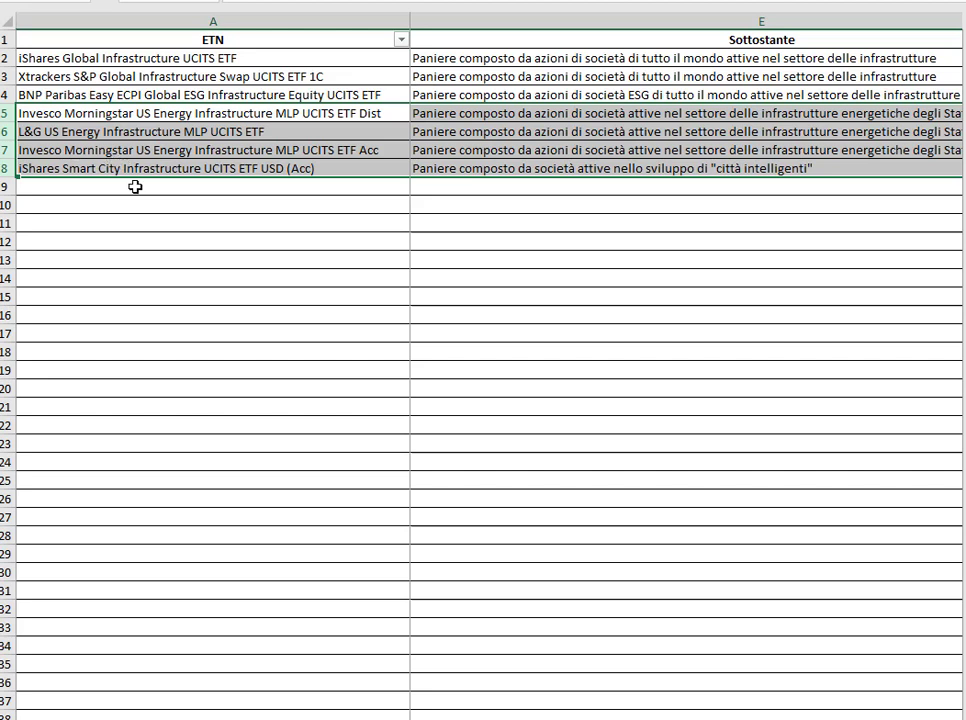
{"action": "key", "text": "ctrl+z"}
{"action": "key", "text": "Right"}
{"action": "key", "text": "Right"}
{"action": "key", "text": "Right"}
{"action": "key", "text": "Right"}
{"action": "key", "text": "Right"}
{"action": "key", "text": "Right"}
{"action": "key", "text": "Right"}
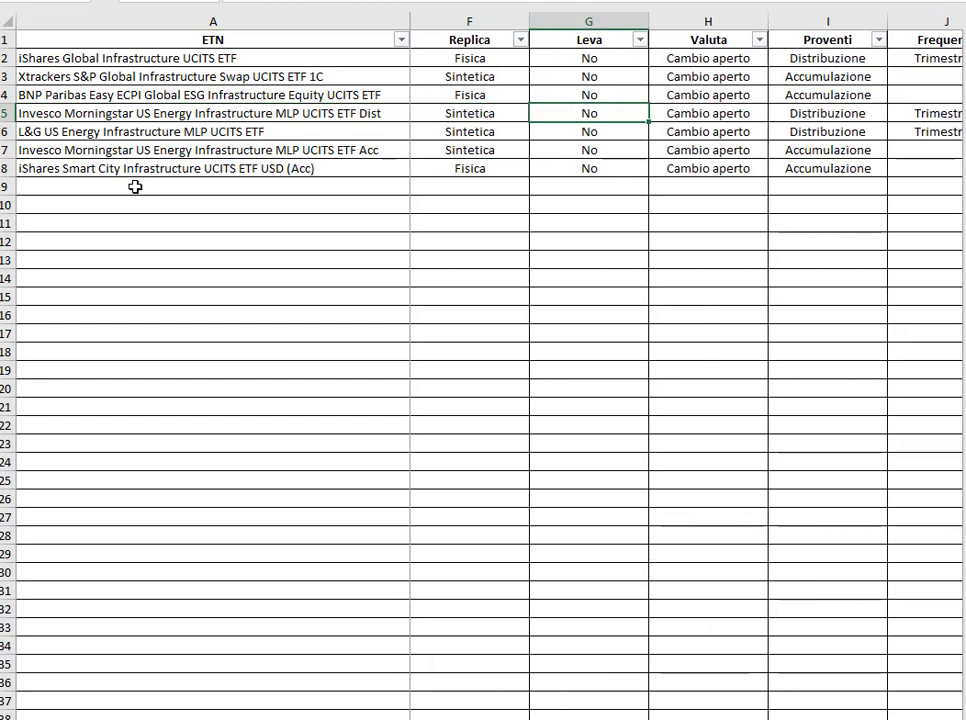
{"action": "key", "text": "Right"}
{"action": "key", "text": "Right"}
{"action": "key", "text": "Right"}
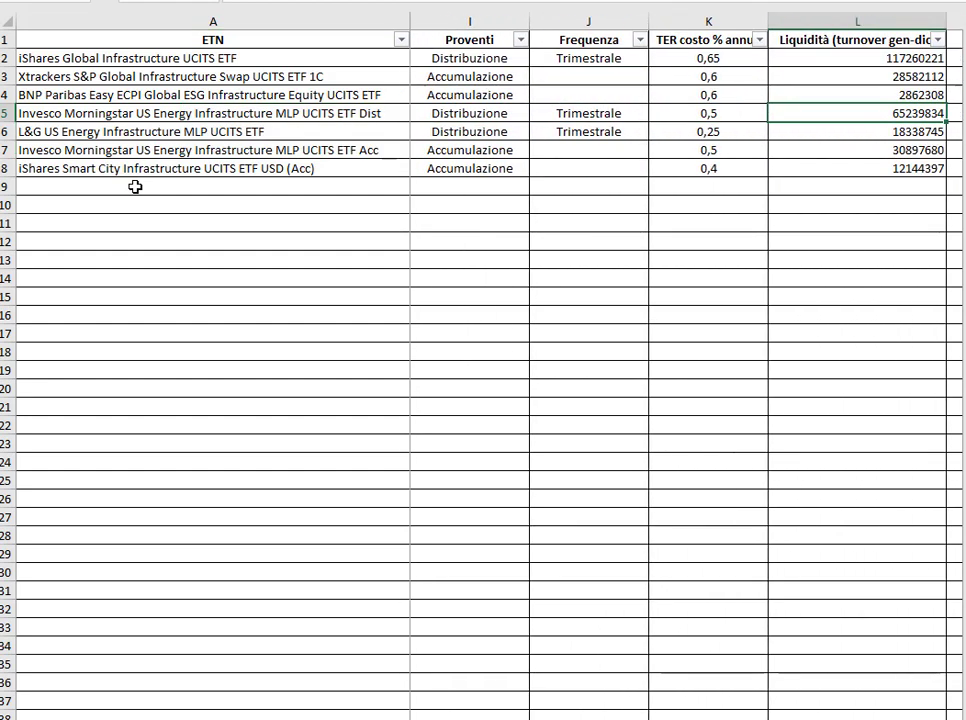
{"action": "key", "text": "Left"}
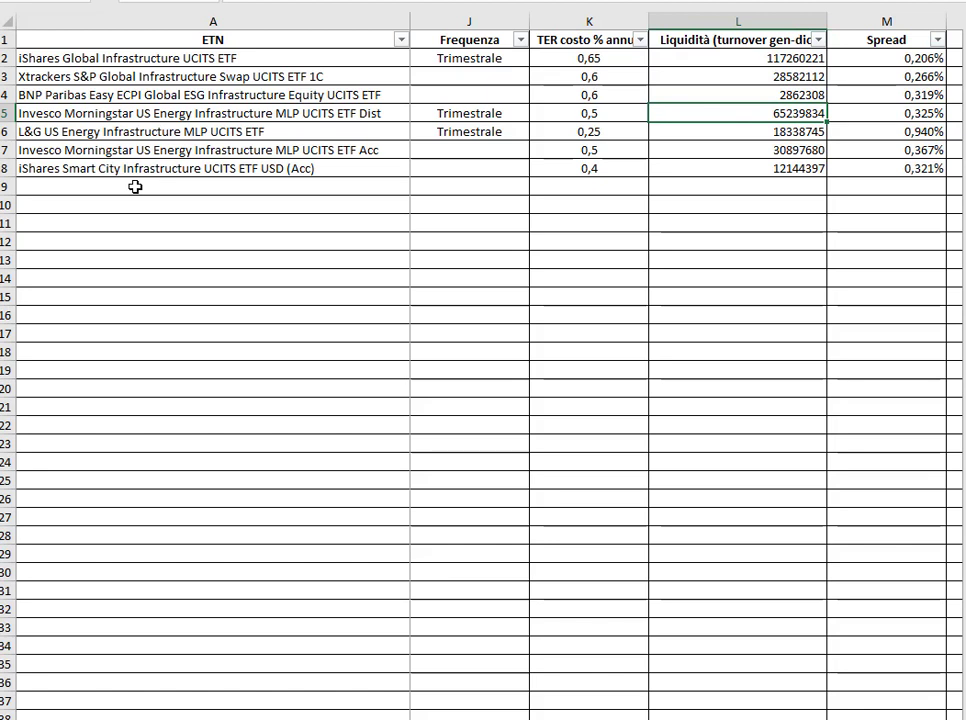
{"action": "key", "text": "Right"}
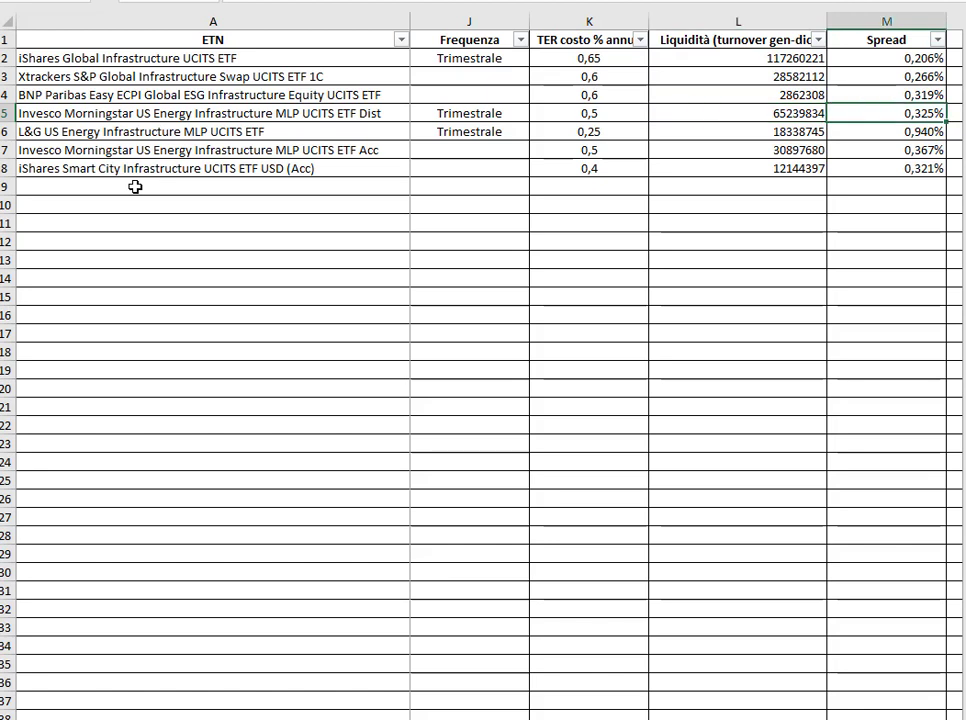
{"action": "key", "text": "Down"}
{"action": "key", "text": "Down"}
{"action": "key", "text": "Down"}
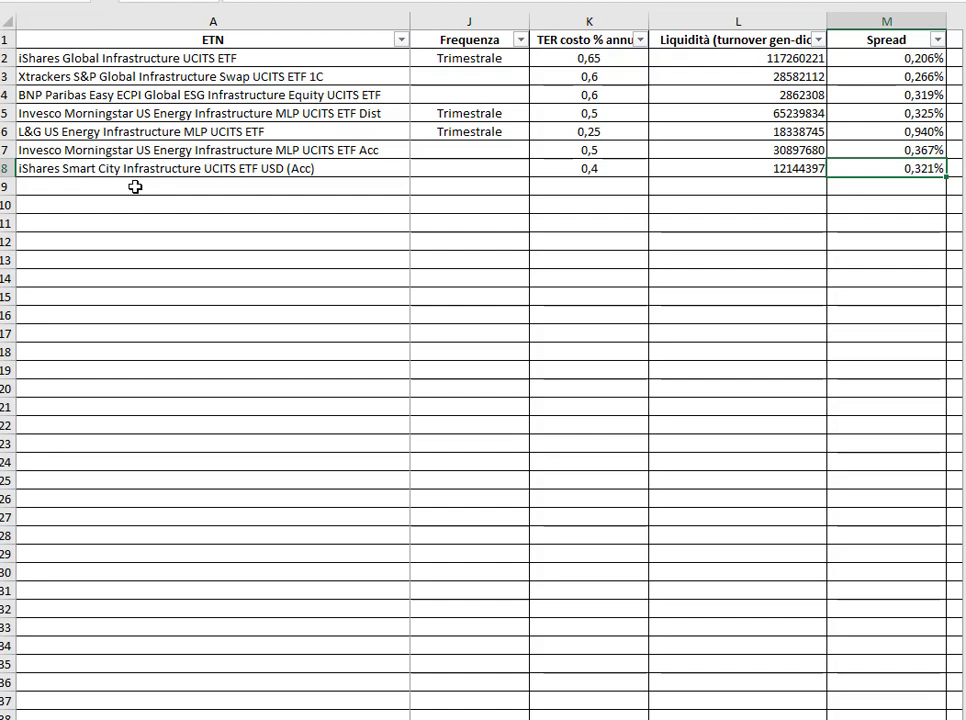
Step: Clear the contents of rows 5 to 8, which hold the US energy MLP and smart city funds
{"action": "key", "text": "Left"}
{"action": "key", "text": "Left"}
{"action": "key", "text": "Left"}
{"action": "key", "text": "Left"}
{"action": "key", "text": "Left"}
{"action": "key", "text": "Left"}
{"action": "key", "text": "Left"}
{"action": "key", "text": "Left"}
{"action": "key", "text": "Left"}
{"action": "key", "text": "Left"}
{"action": "key", "text": "Left"}
{"action": "key", "text": "Left"}
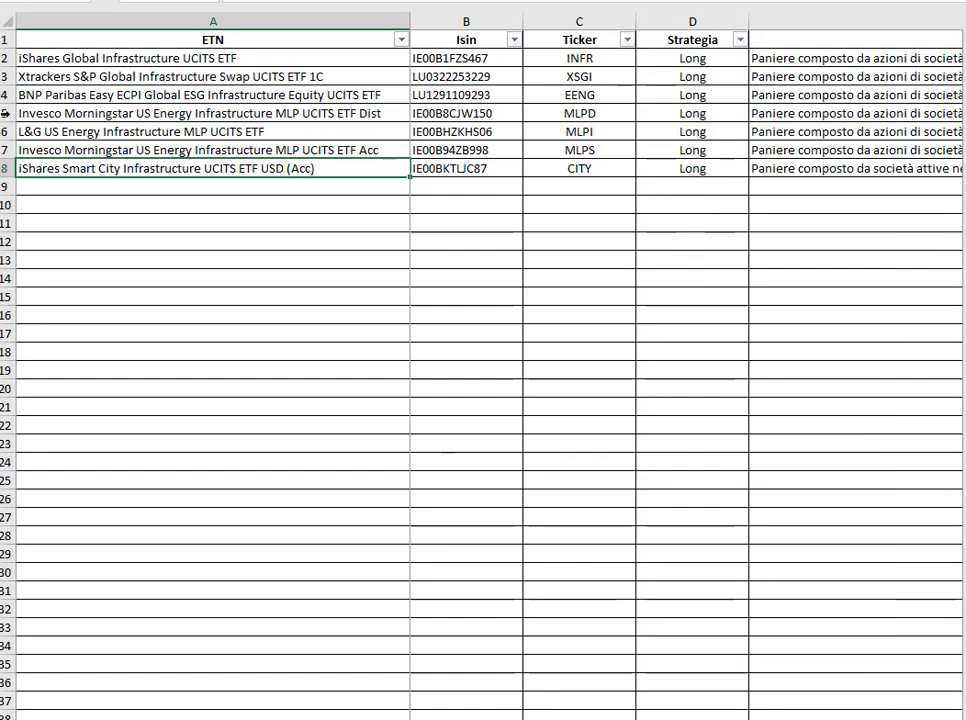
{"action": "left_click_drag", "start_coordinate": [6, 113], "coordinate": [8, 168]}
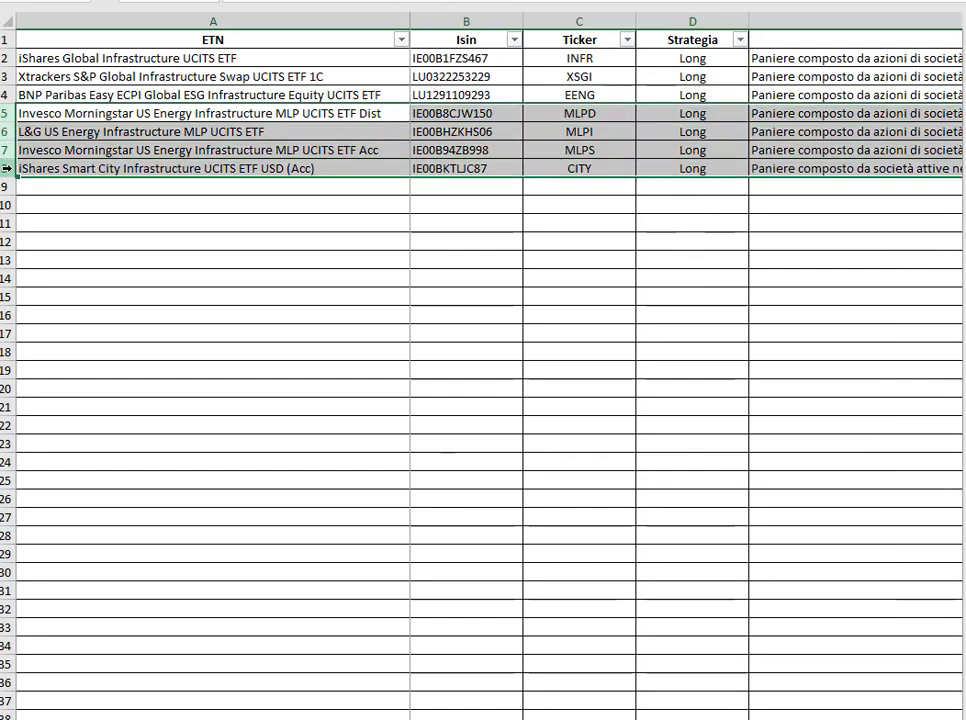
{"action": "key", "text": "Delete"}
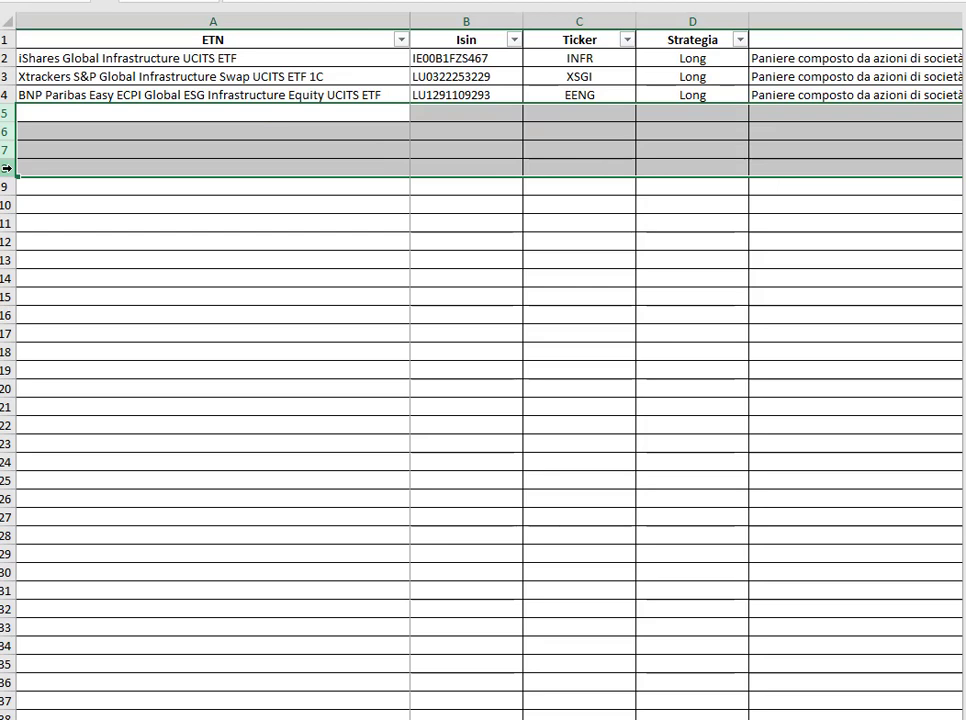
Step: Check the Leva and Valuta values of the global infrastructure funds in rows 2 to 4
{"action": "key", "text": "Up"}
{"action": "key", "text": "Up"}
{"action": "key", "text": "Up"}
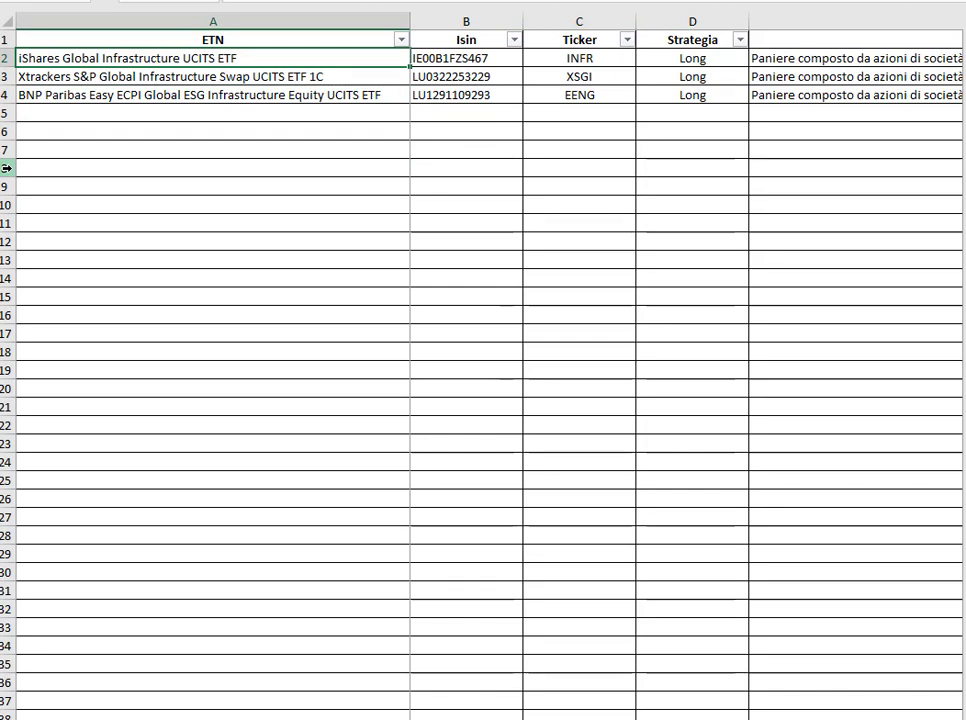
{"action": "key", "text": "Right"}
{"action": "key", "text": "Right"}
{"action": "key", "text": "Right"}
{"action": "key", "text": "Right"}
{"action": "key", "text": "Right"}
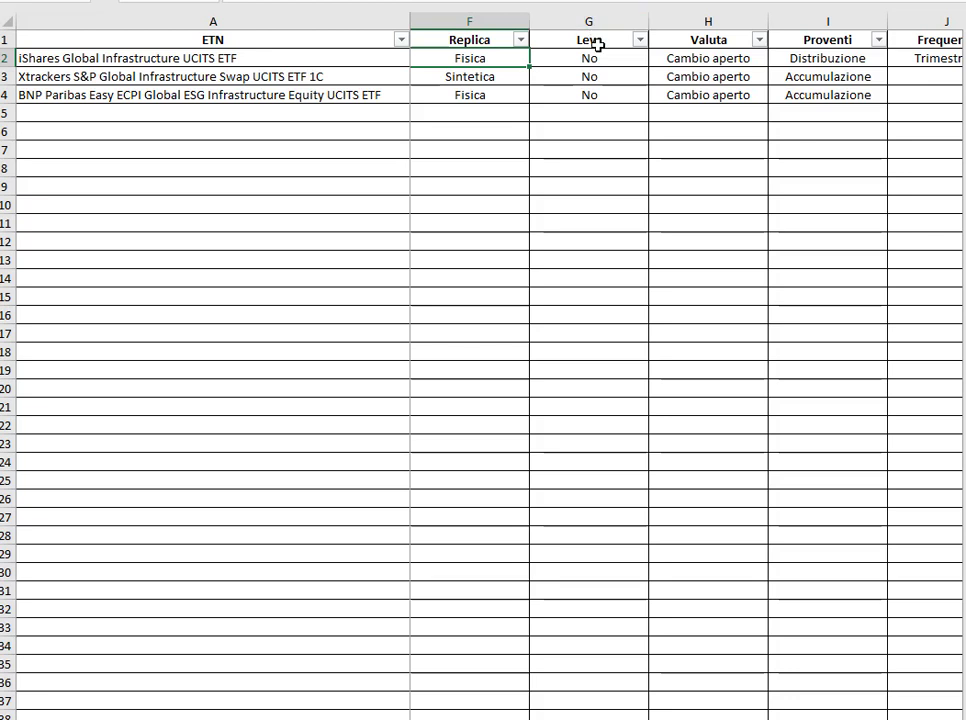
{"action": "left_click_drag", "start_coordinate": [607, 60], "coordinate": [607, 107]}
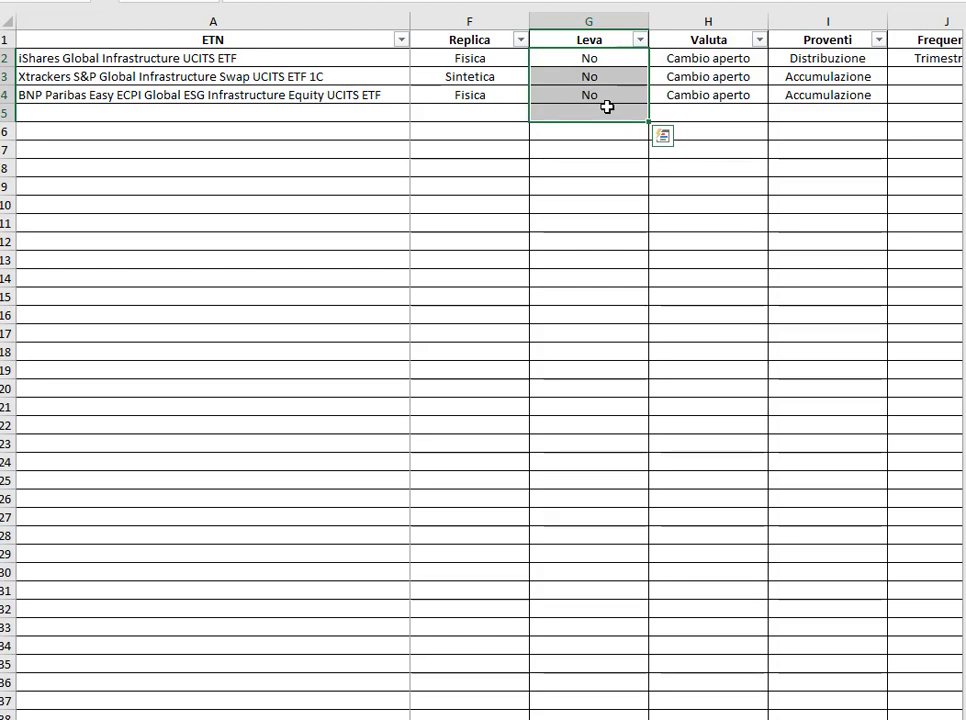
{"action": "left_click_drag", "start_coordinate": [721, 59], "coordinate": [729, 93]}
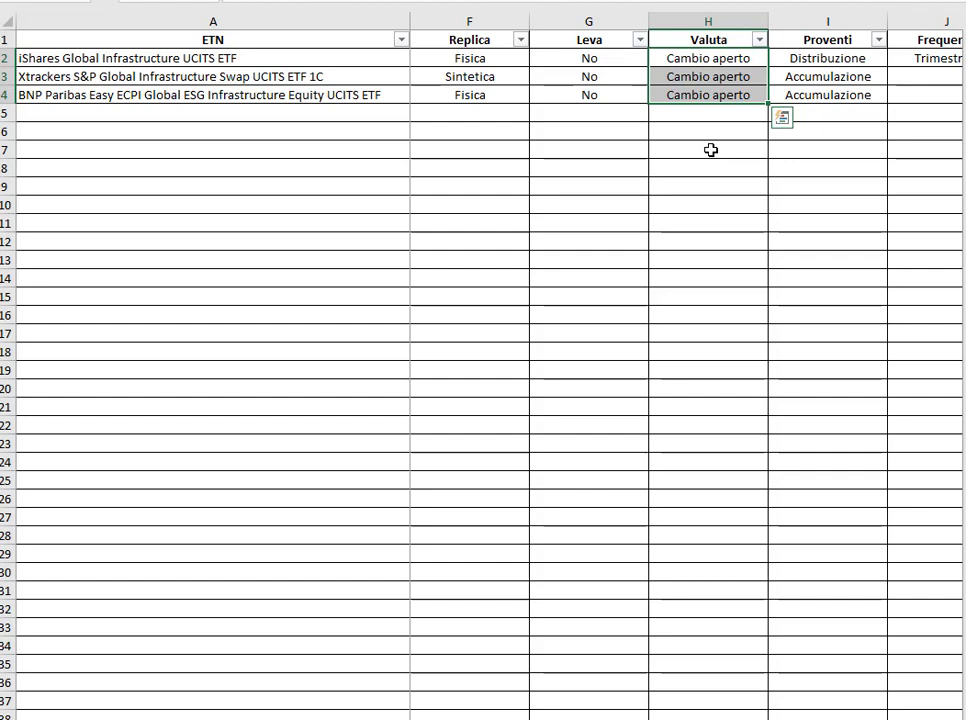
Step: Compare the annual TER cost of the three global infrastructure funds
{"action": "key", "text": "Right"}
{"action": "key", "text": "Right"}
{"action": "key", "text": "Right"}
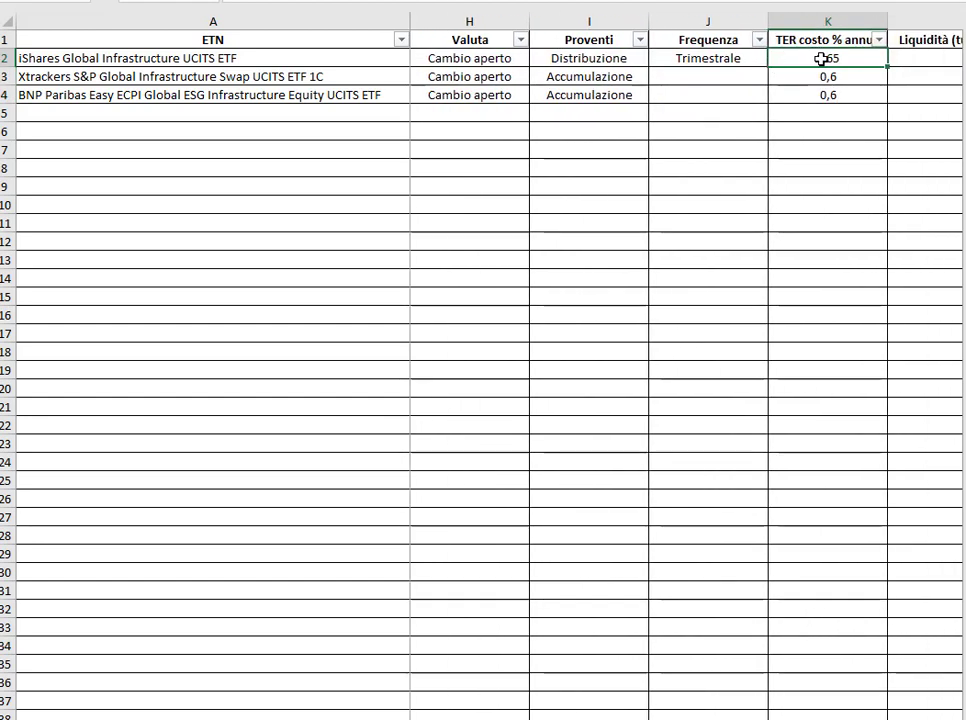
{"action": "left_click_drag", "start_coordinate": [821, 58], "coordinate": [826, 95]}
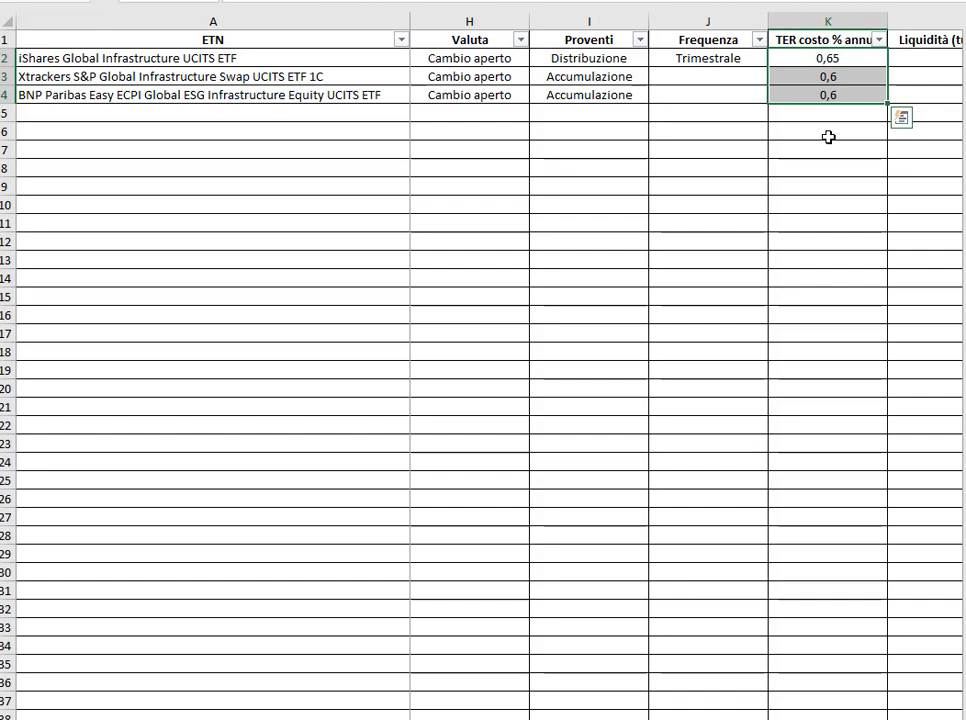
Step: Compare the Replica method of the three global infrastructure funds
{"action": "key", "text": "Left"}
{"action": "key", "text": "Left"}
{"action": "key", "text": "Left"}
{"action": "key", "text": "Left"}
{"action": "key", "text": "Left"}
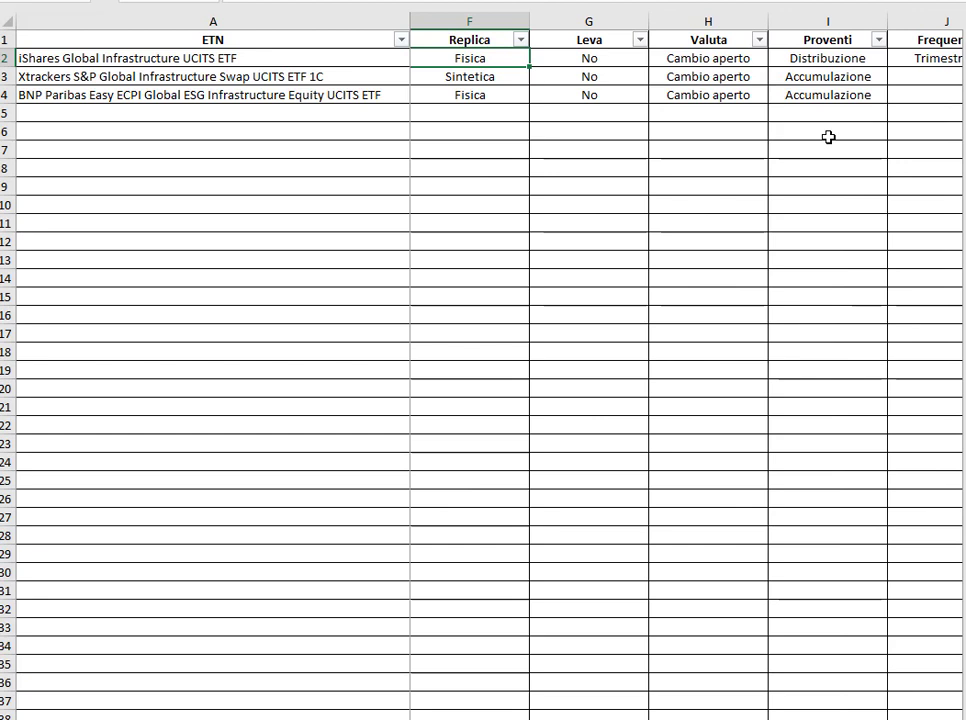
{"action": "key", "text": "Down"}
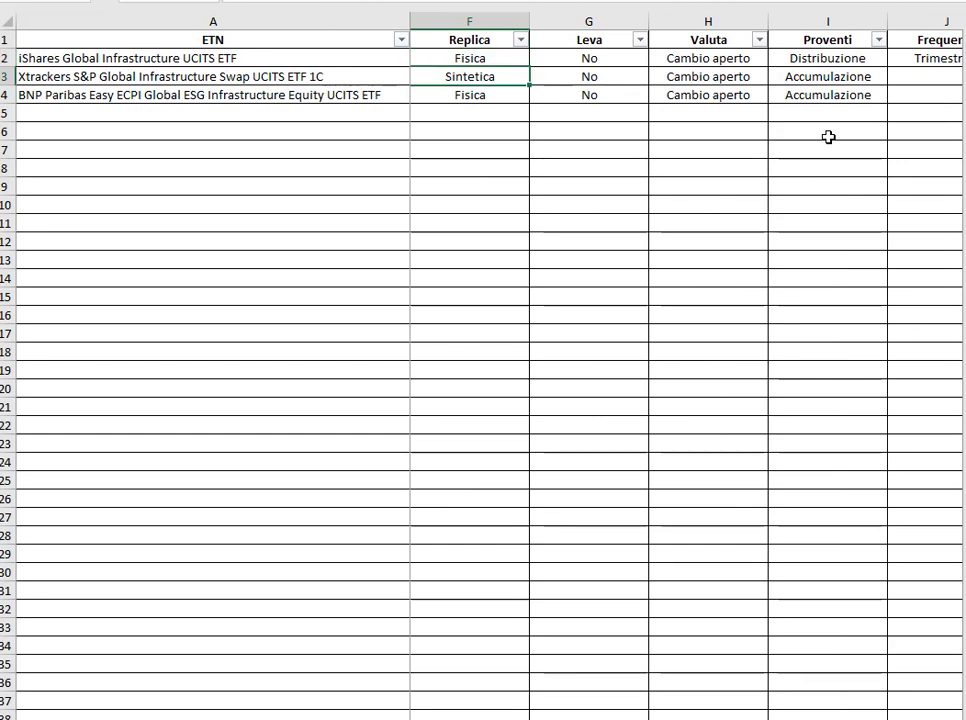
{"action": "key", "text": "Down"}
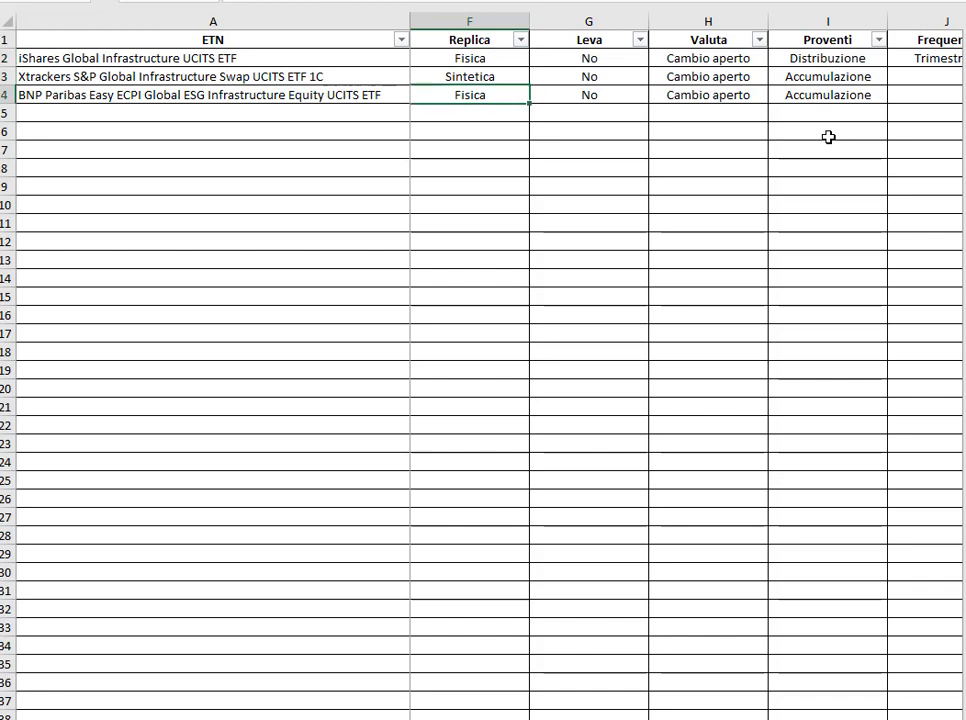
{"action": "key", "text": "Up"}
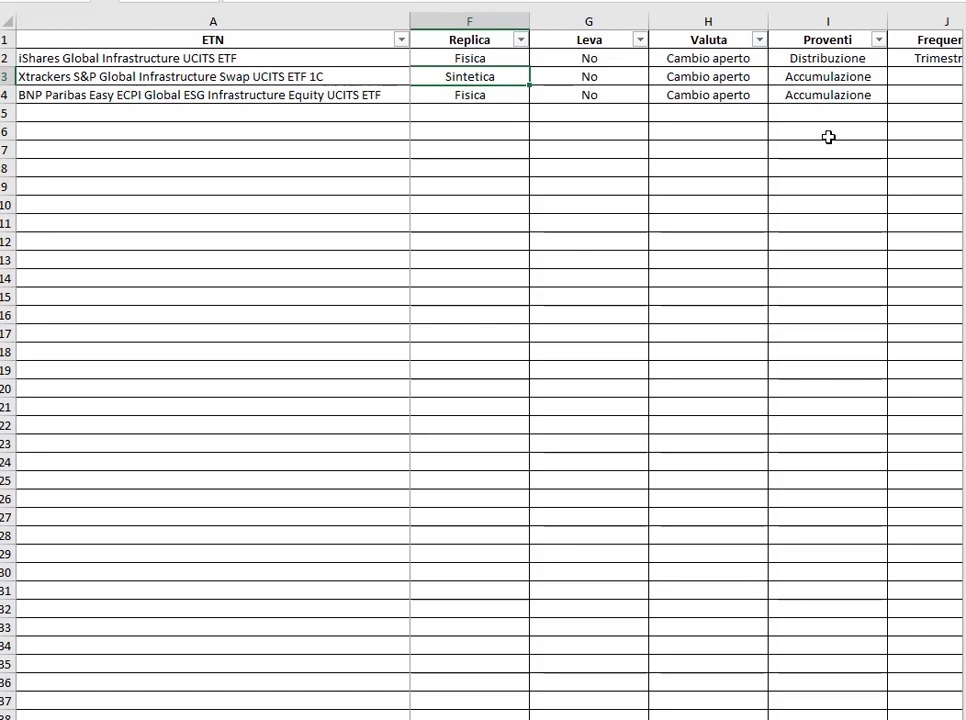
Step: Compare how the global infrastructure funds treat their proceeds and check the first fund's distribution frequency
{"action": "key", "text": "Right"}
{"action": "key", "text": "Right"}
{"action": "key", "text": "Right"}
{"action": "key", "text": "Right"}
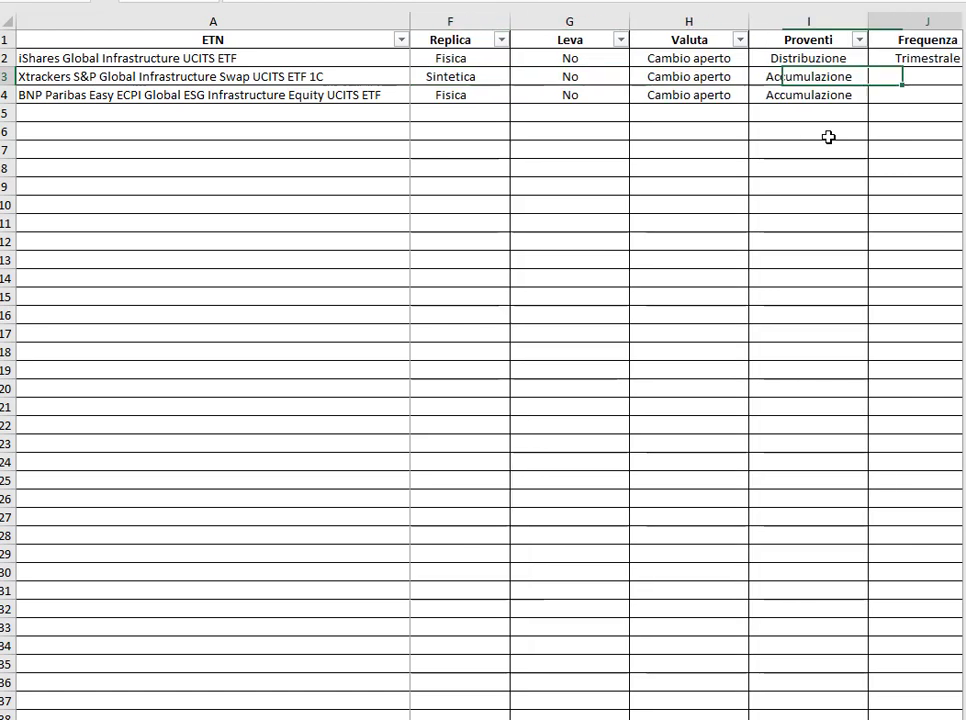
{"action": "key", "text": "Up"}
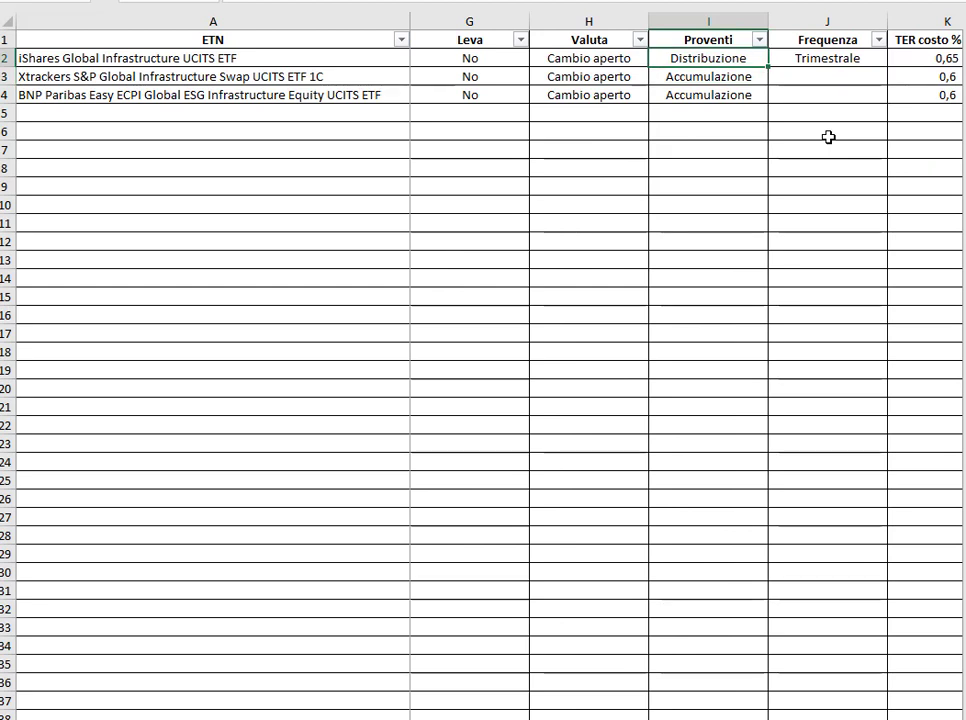
{"action": "key", "text": "Down"}
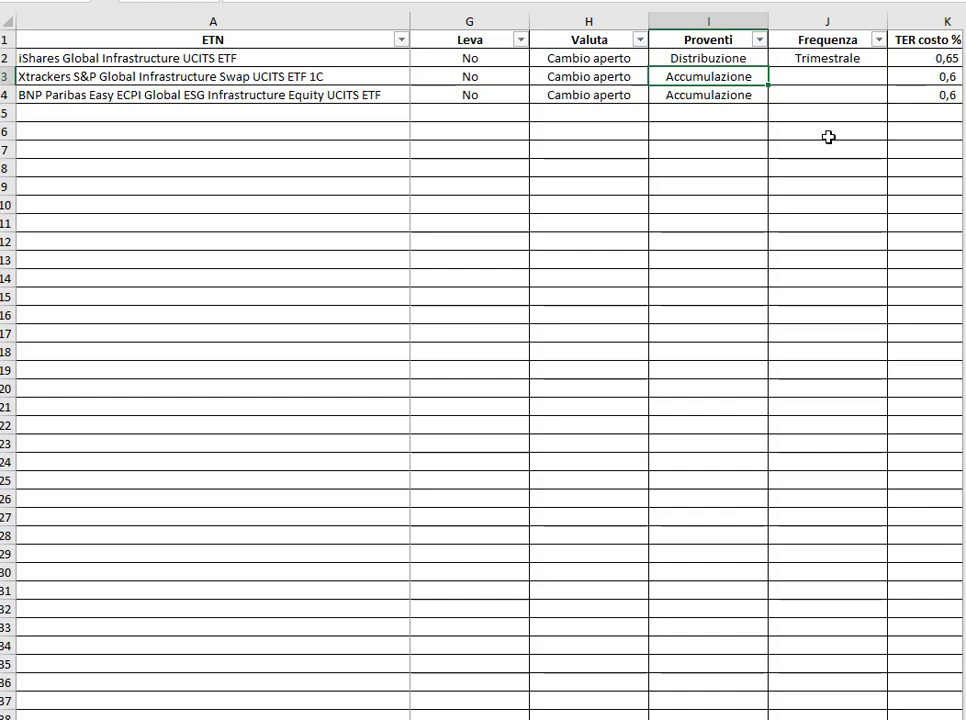
{"action": "key", "text": "Up"}
{"action": "key", "text": "Right"}
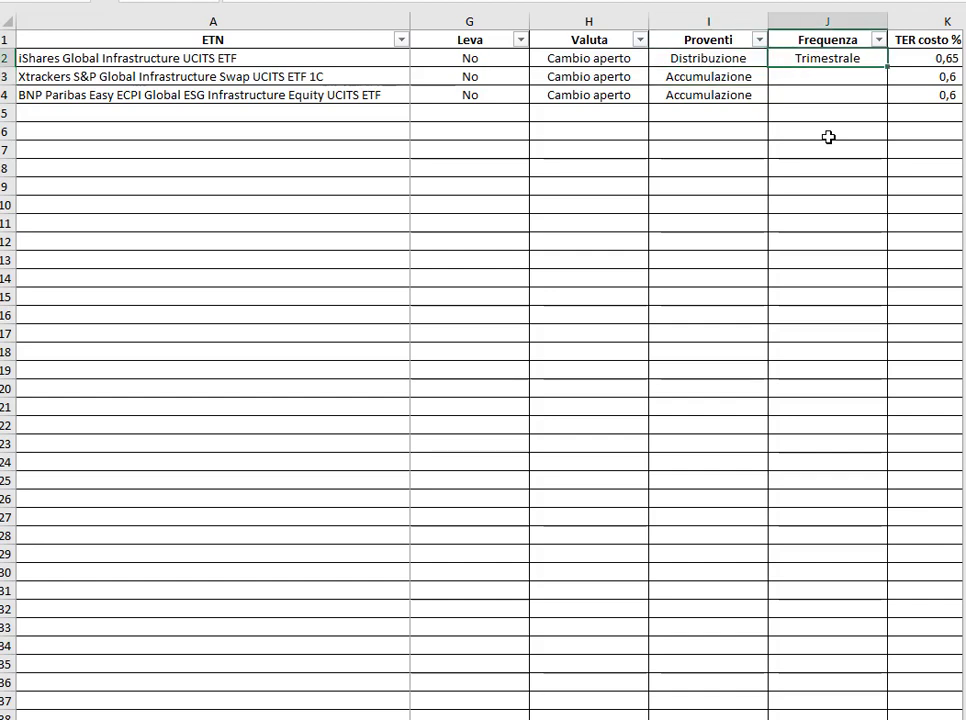
Step: Examine the liquidity and spread of the global infrastructure funds
{"action": "key", "text": "Right"}
{"action": "key", "text": "Right"}
{"action": "key", "text": "Right"}
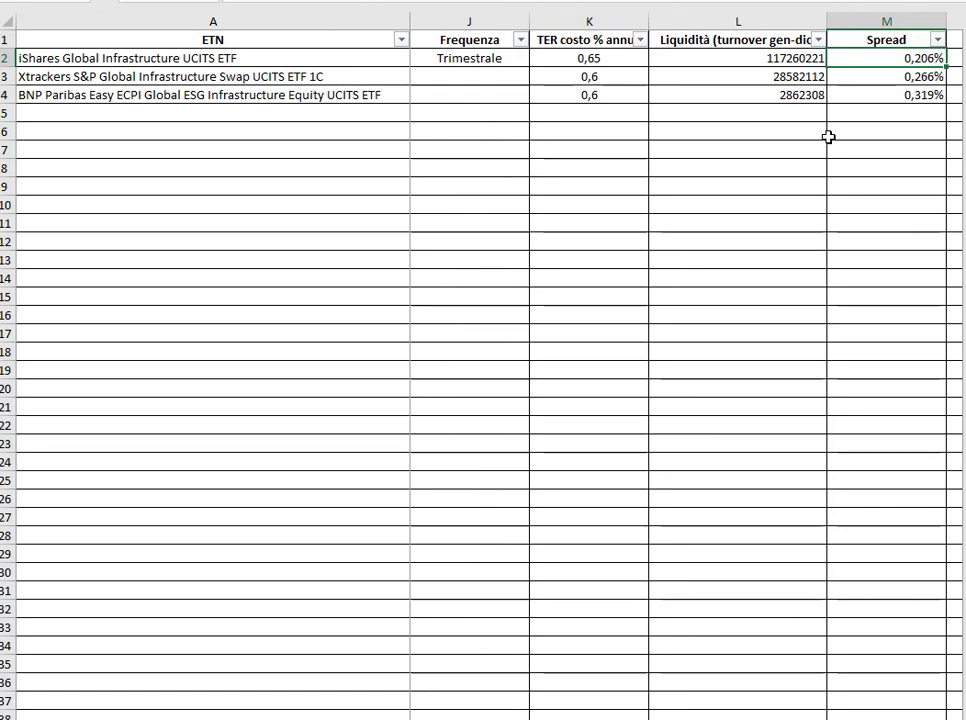
Step: Compare the turnover liquidity and spread of the iShares fund with those of the BNP Paribas Easy fund
{"action": "key", "text": "Left"}
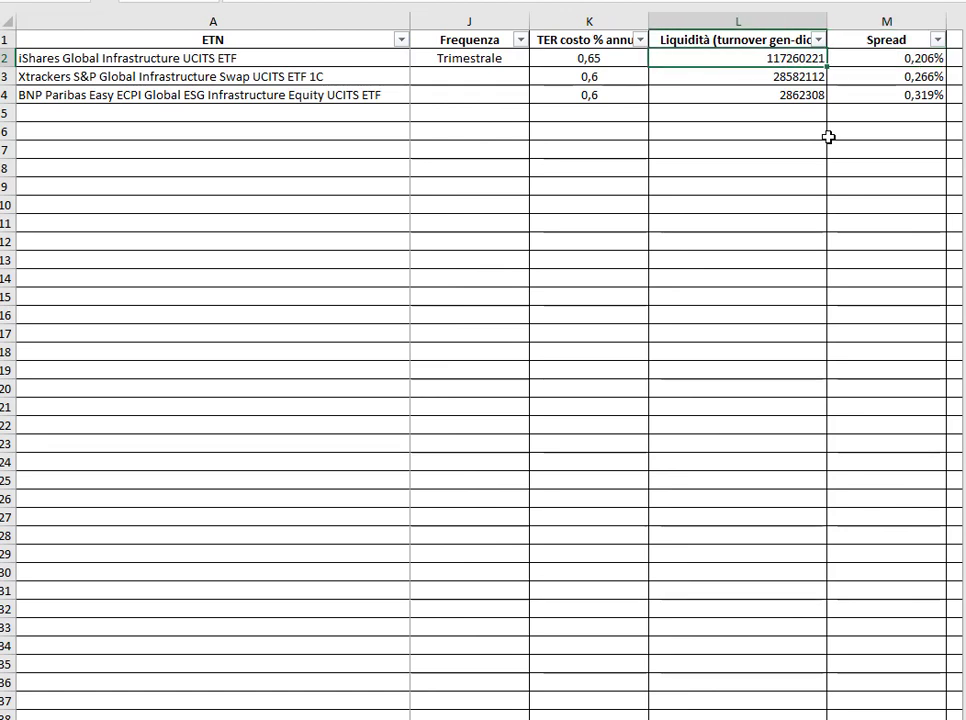
{"action": "key", "text": "Right"}
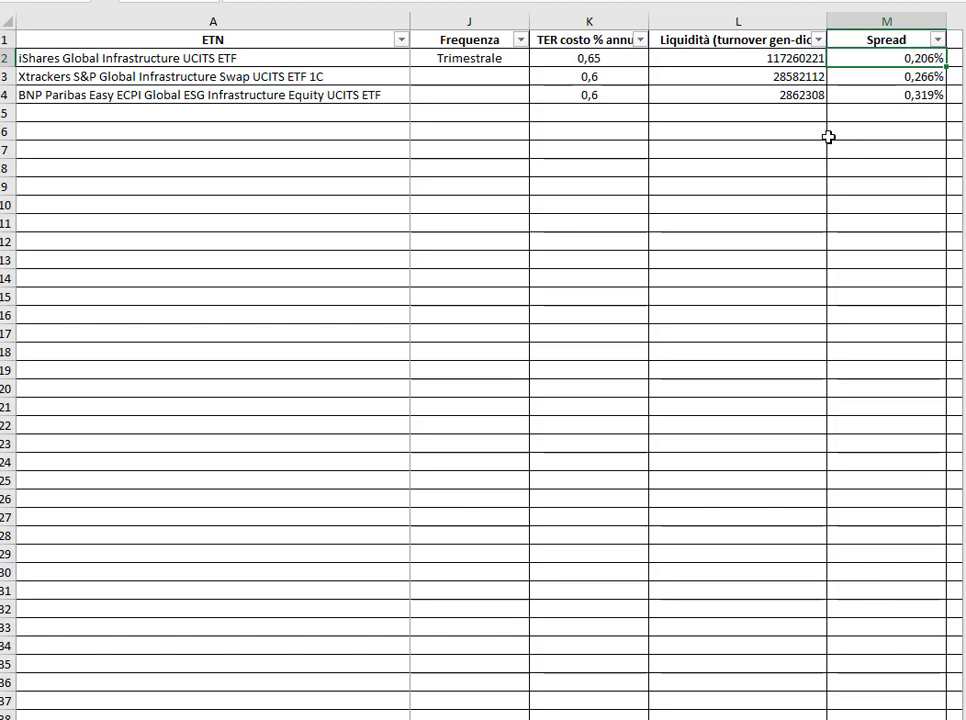
{"action": "key", "text": "Left"}
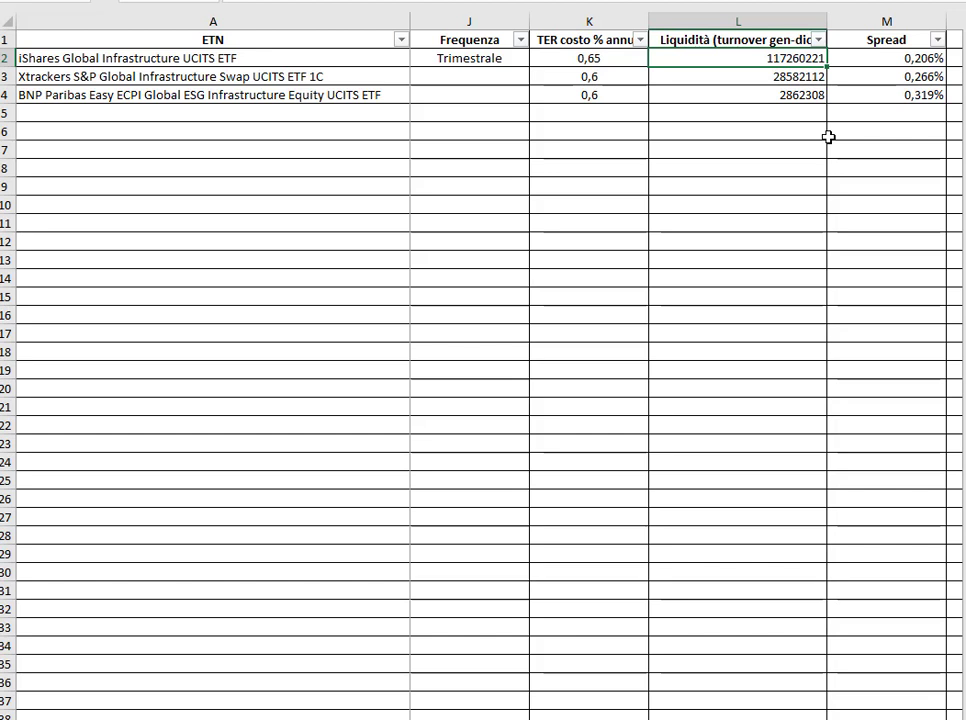
{"action": "key", "text": "Down"}
{"action": "key", "text": "Down"}
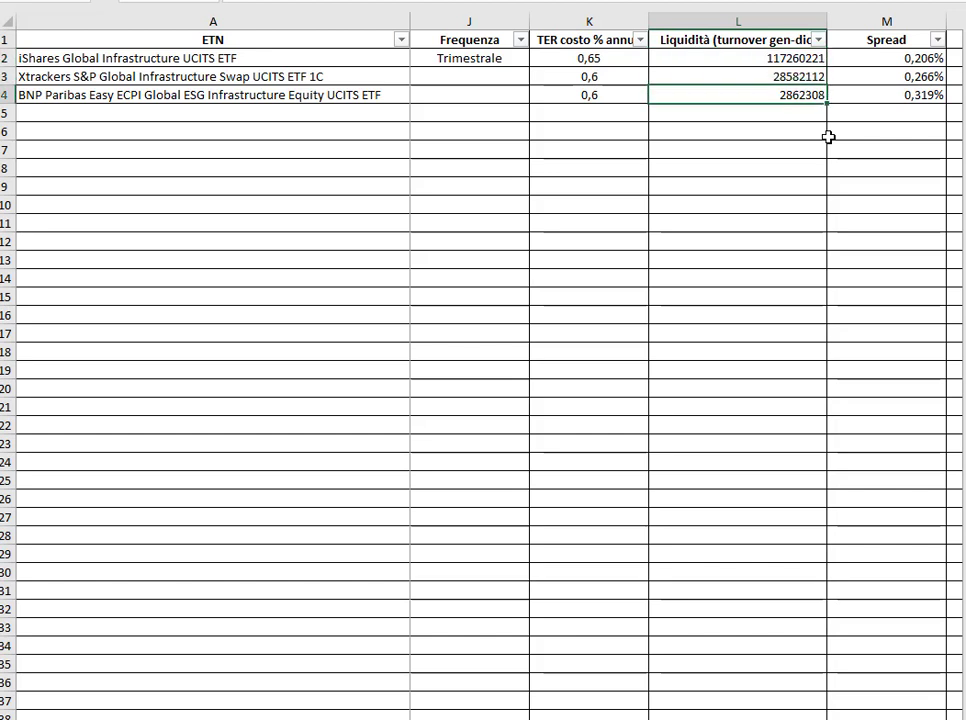
{"action": "key", "text": "Right"}
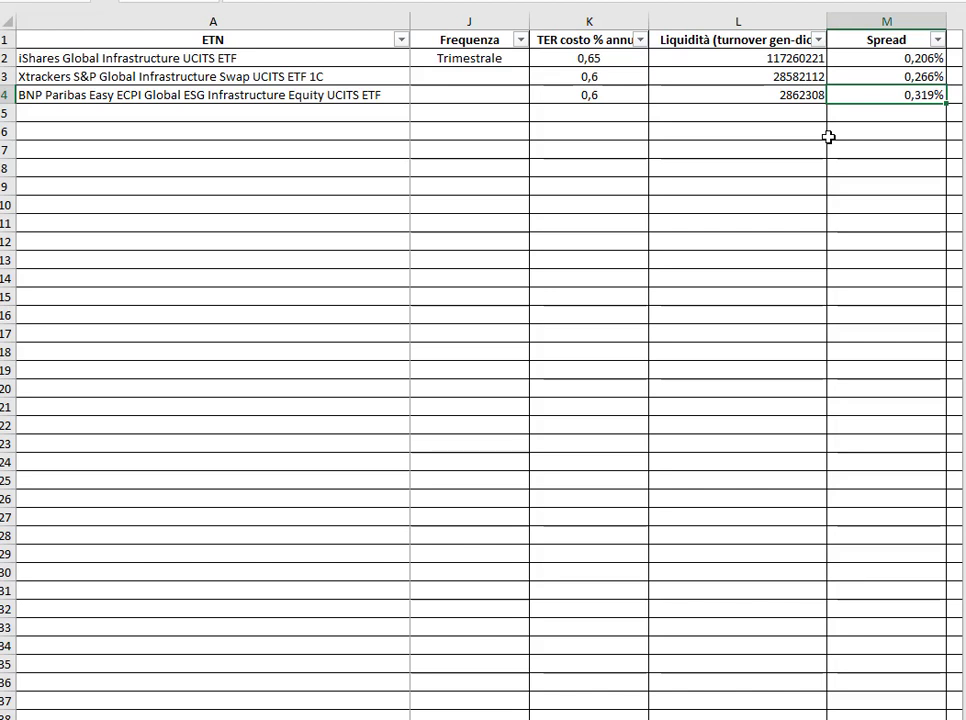
{"action": "key", "text": "Left"}
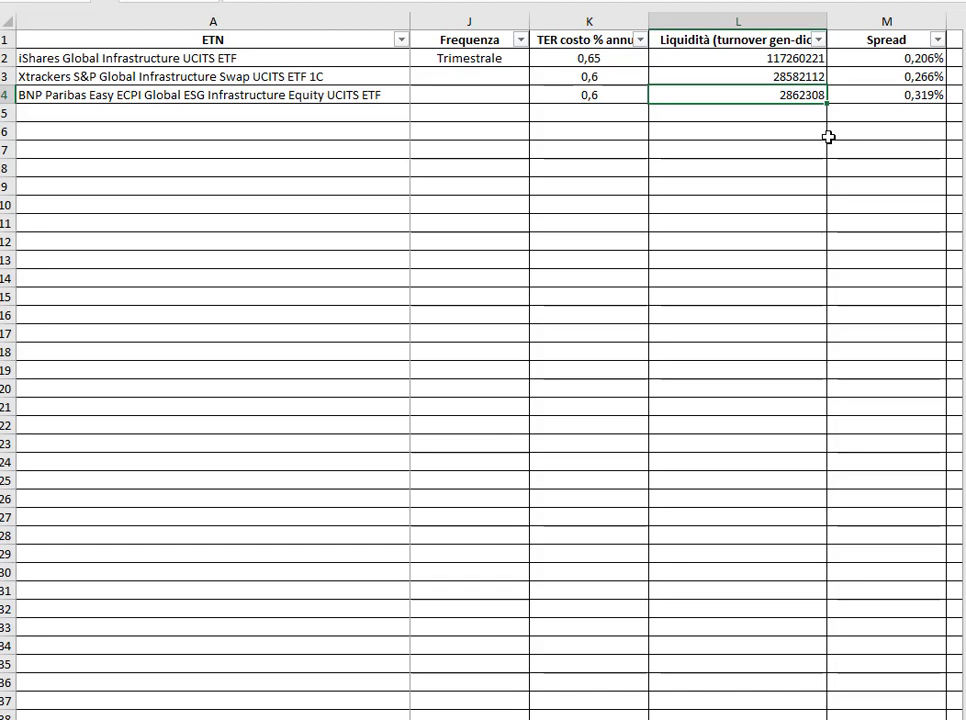
Step: Clear the rows of the Xtrackers S&P Global Infrastructure Swap and BNP Paribas Easy ECPI Global ESG Infrastructure funds
{"action": "left_click", "coordinate": [6, 80]}
{"action": "left_click_drag", "start_coordinate": [6, 88], "coordinate": [6, 94]}
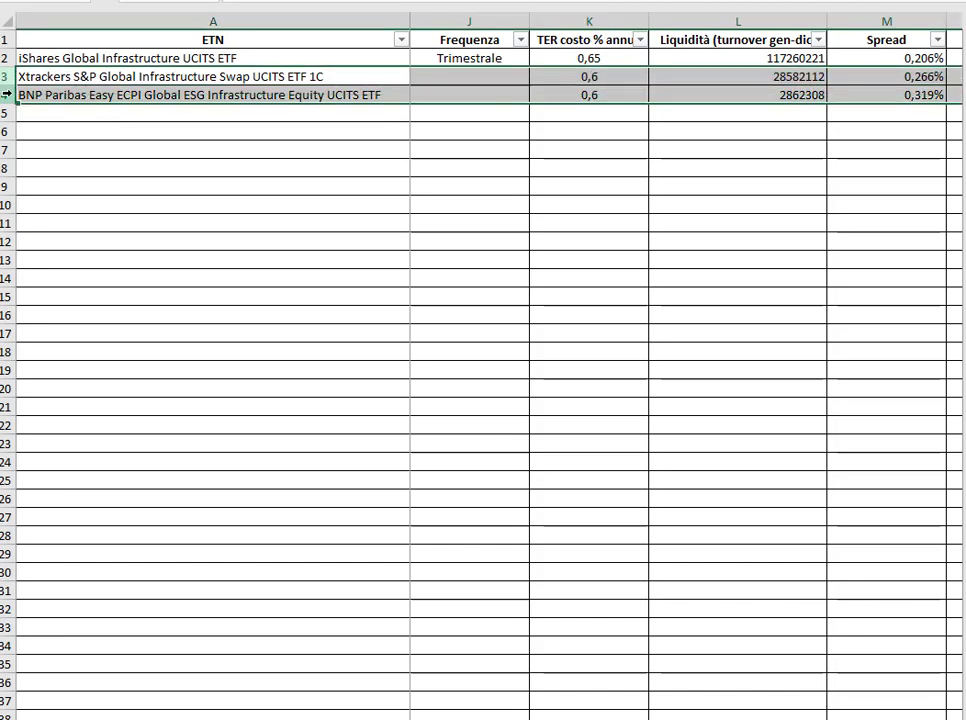
{"action": "key", "text": "Delete"}
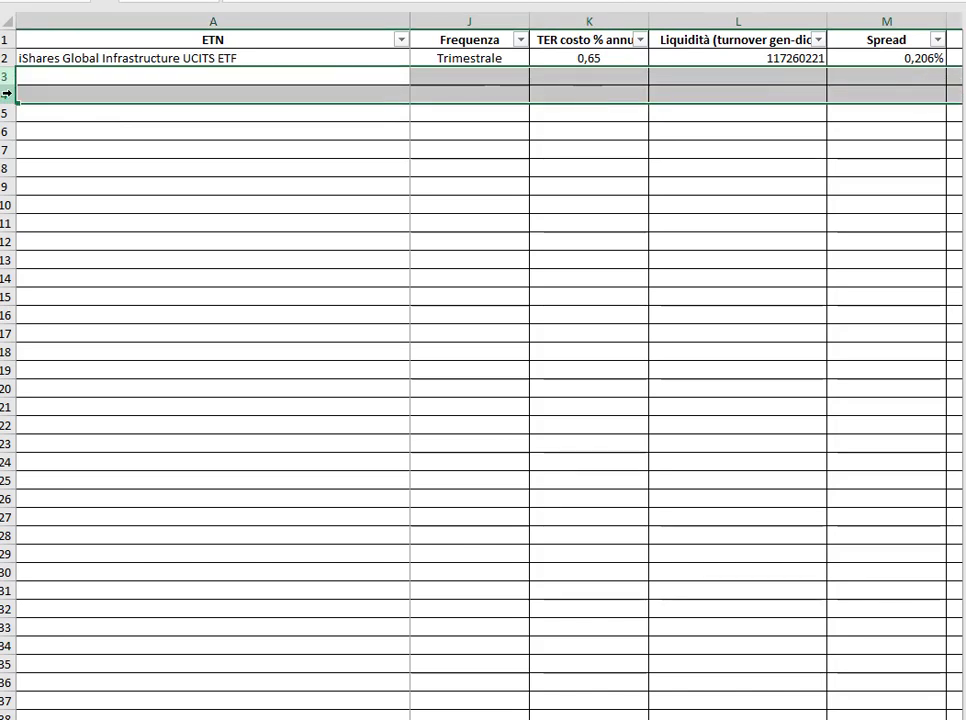
{"action": "key", "text": "Up"}
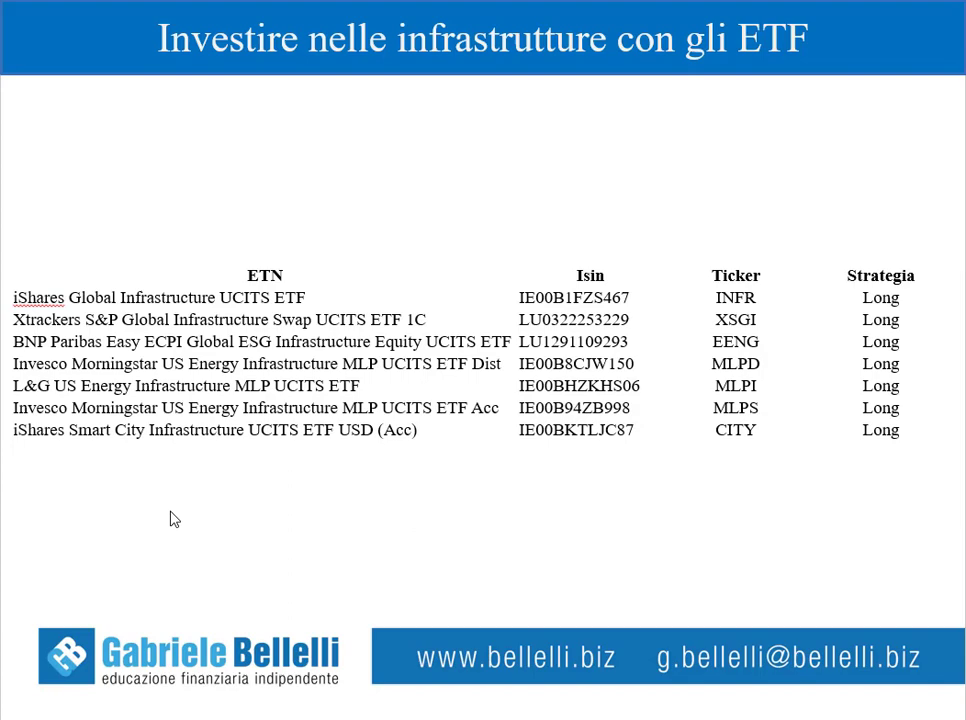
{"action": "left_click", "coordinate": [172, 519]}
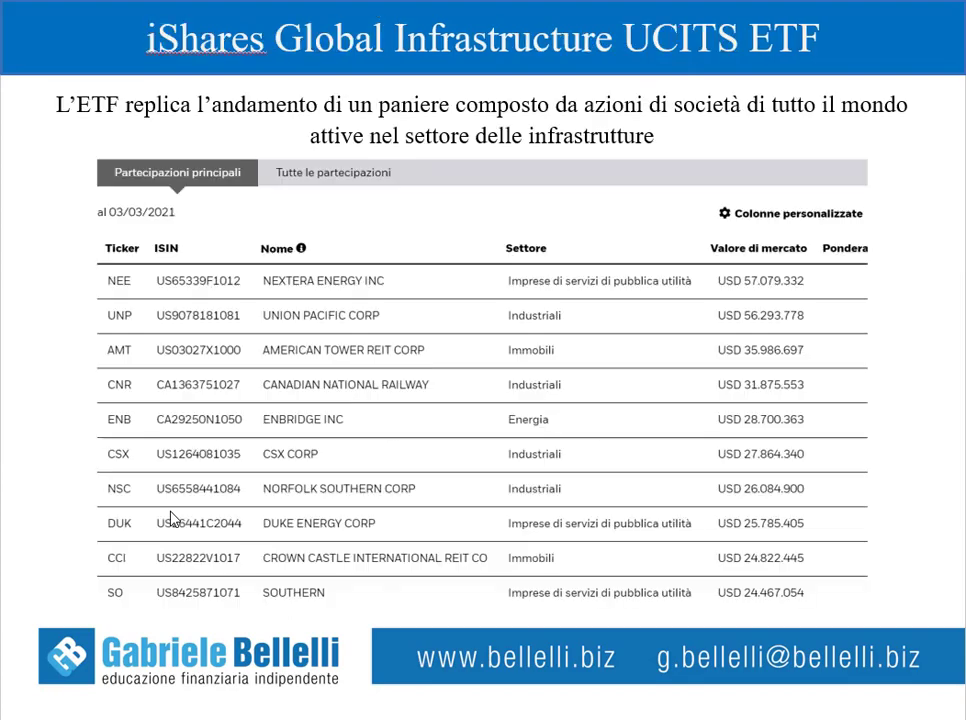